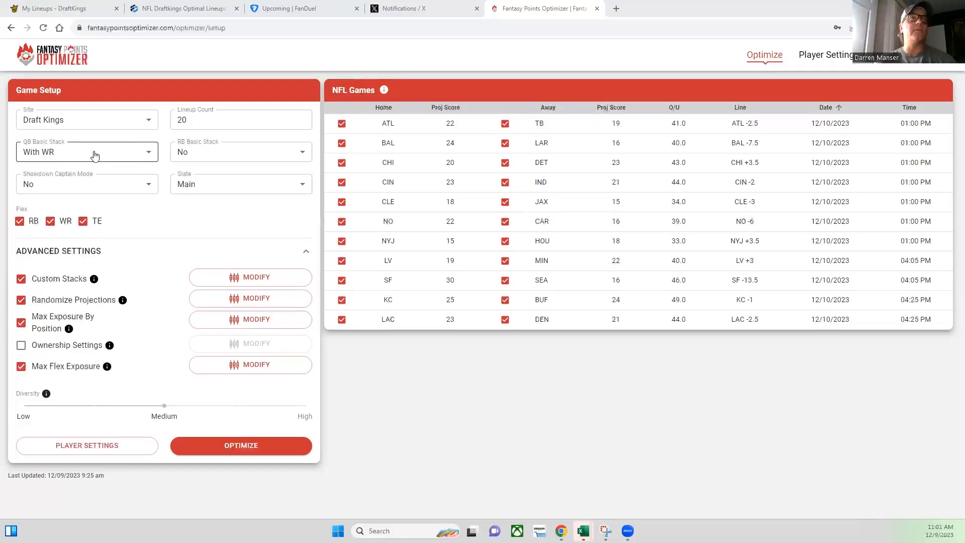
Step: Select With WR as the QB basic stack and review the player combinations in custom stacks 1 and 2
click(94, 155)
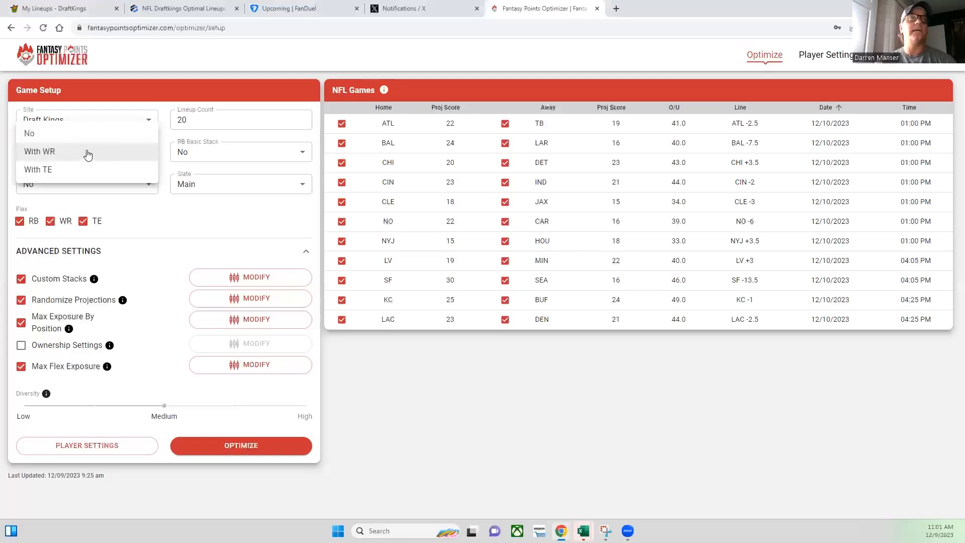
click(88, 152)
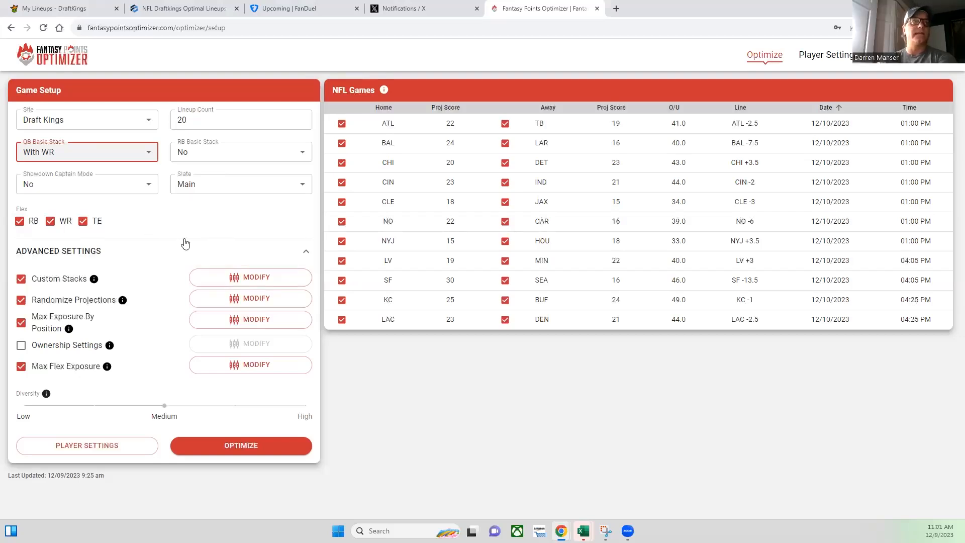
click(271, 286)
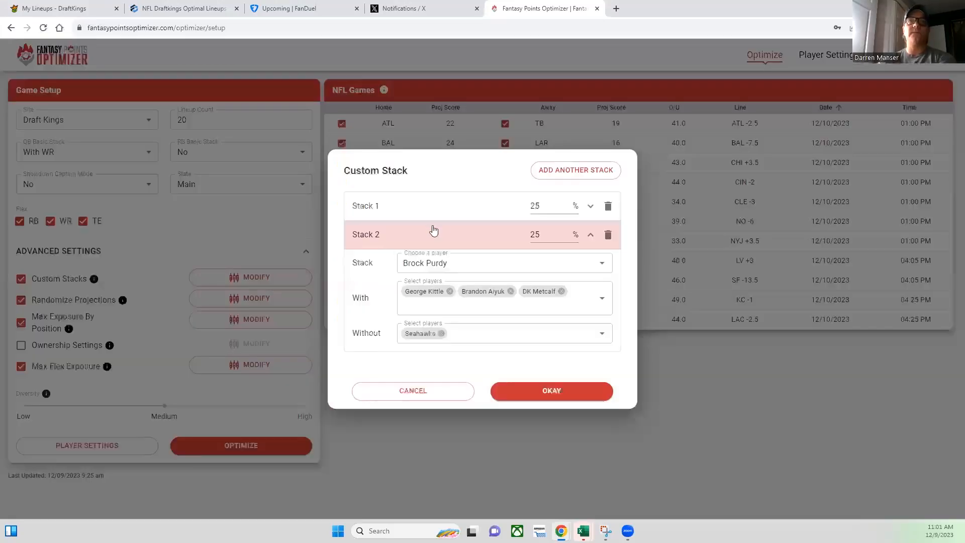
click(458, 214)
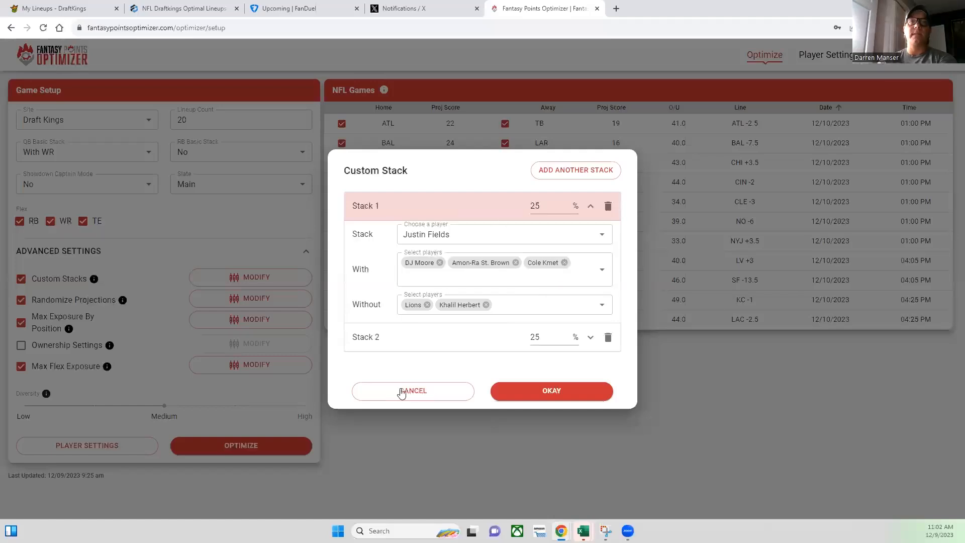
click(376, 338)
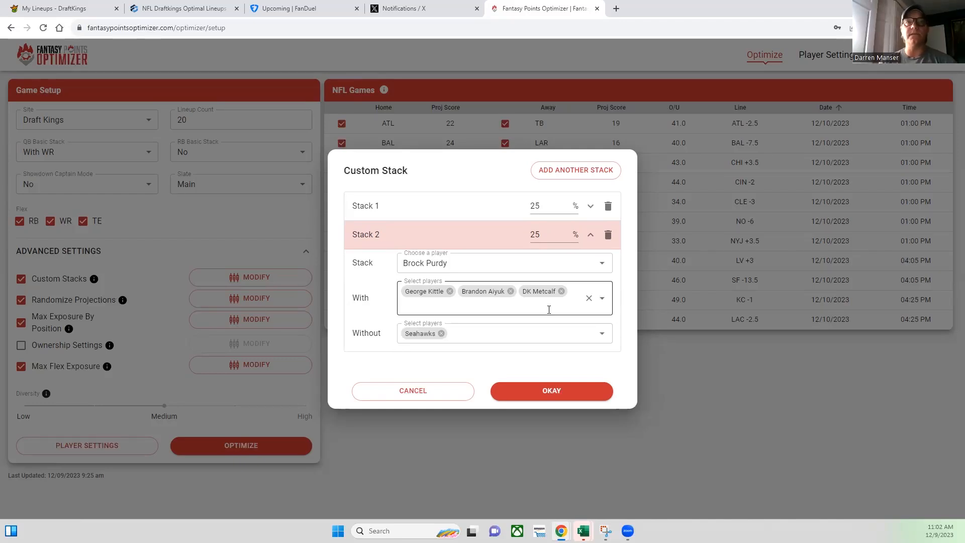
click(558, 386)
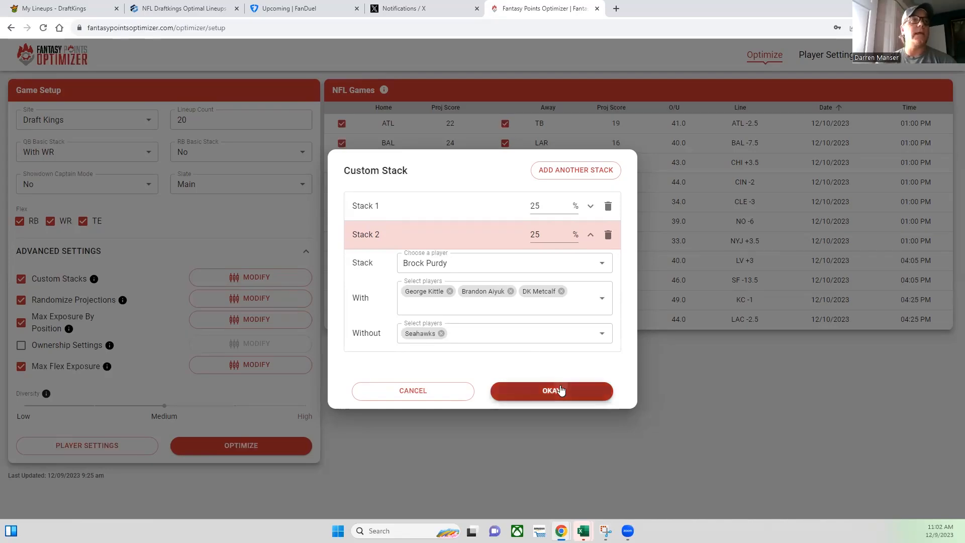
Step: Review the percentages set for randomized projections, maximum exposure by position and maximum flex exposure
click(253, 304)
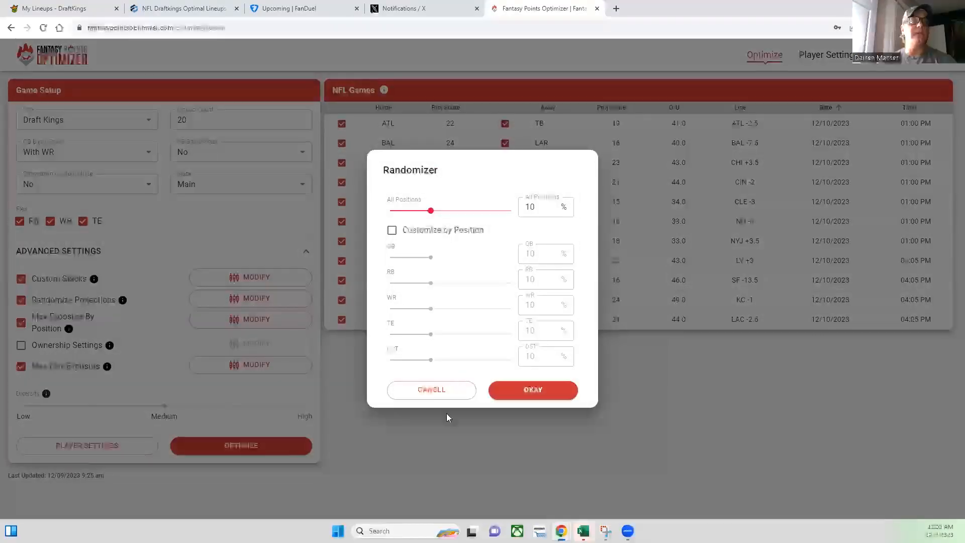
click(432, 397)
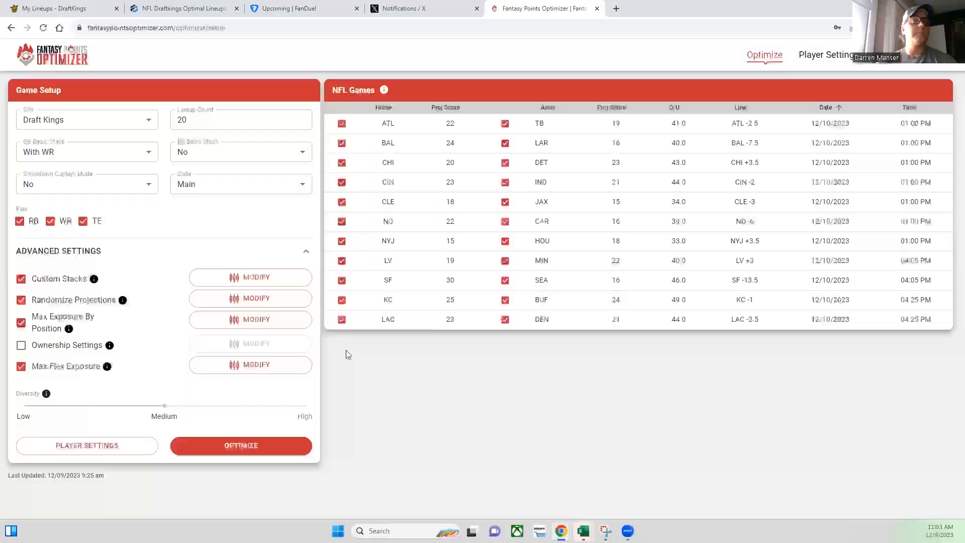
click(286, 324)
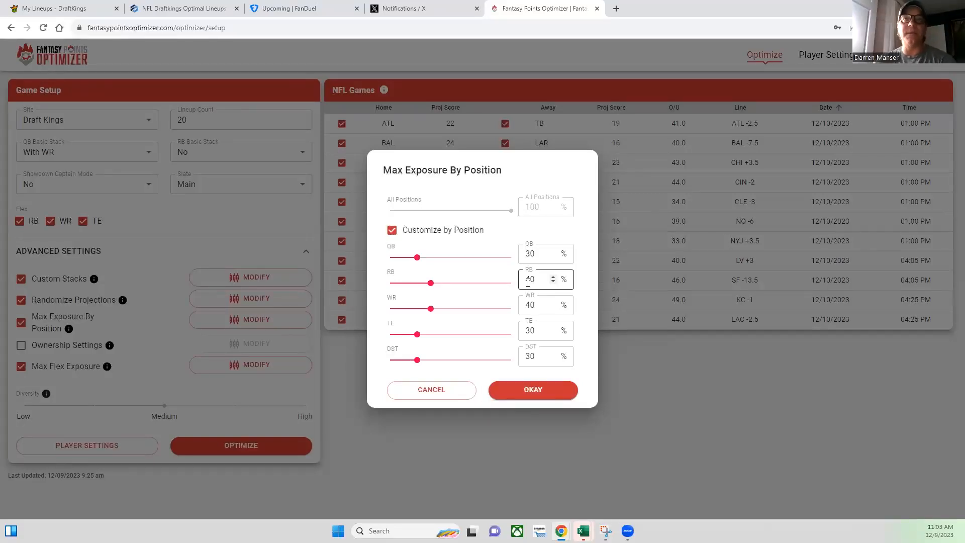
click(550, 401)
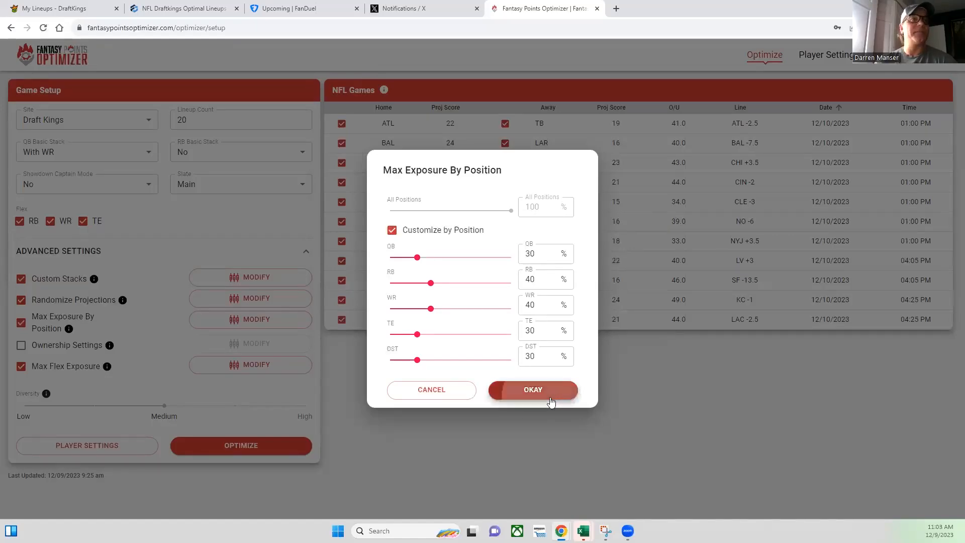
click(264, 368)
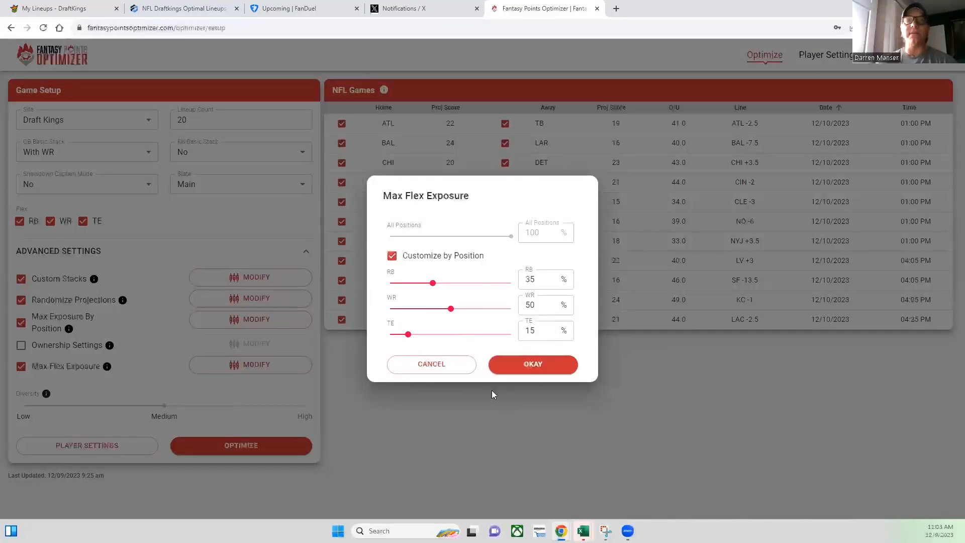
click(549, 366)
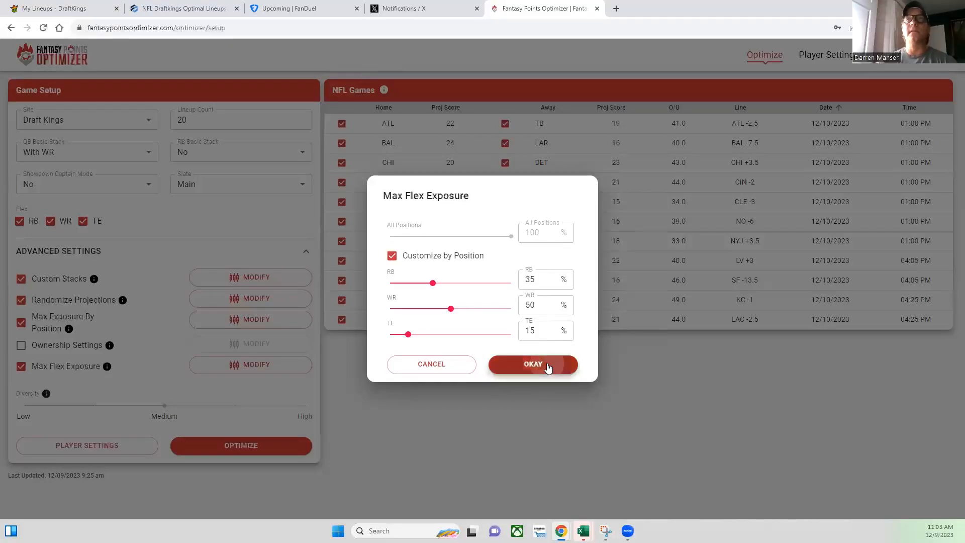
Step: Show only quarterbacks in the player settings and sort them by value from highest to lowest
click(811, 72)
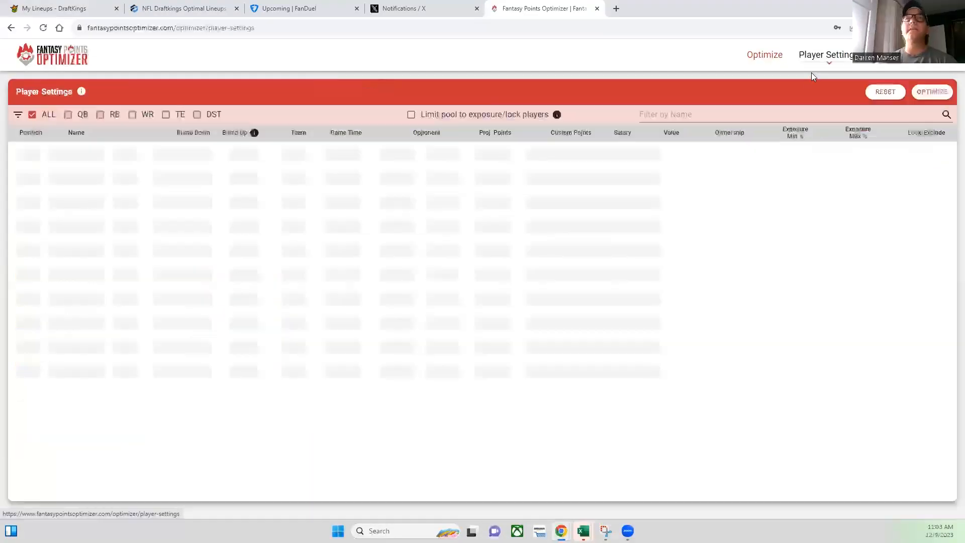
click(68, 114)
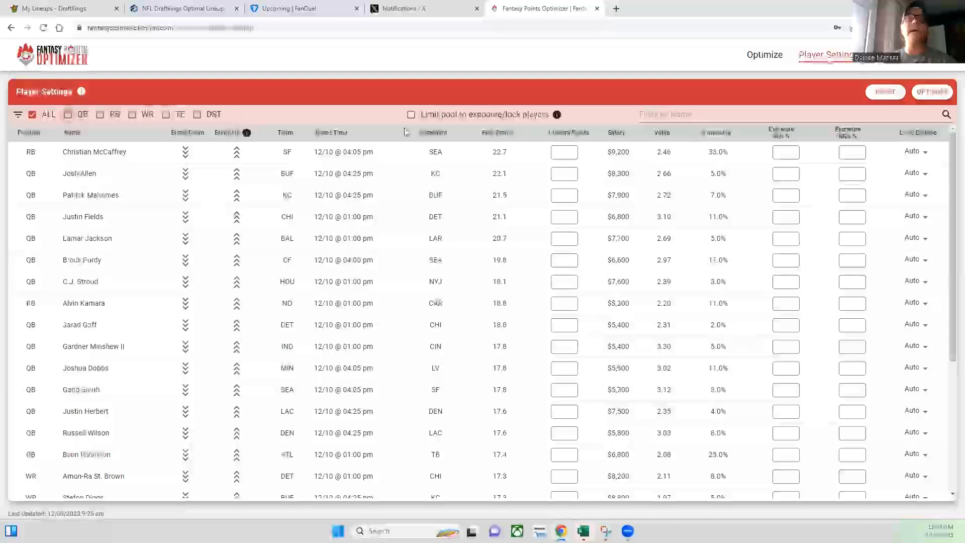
click(663, 132)
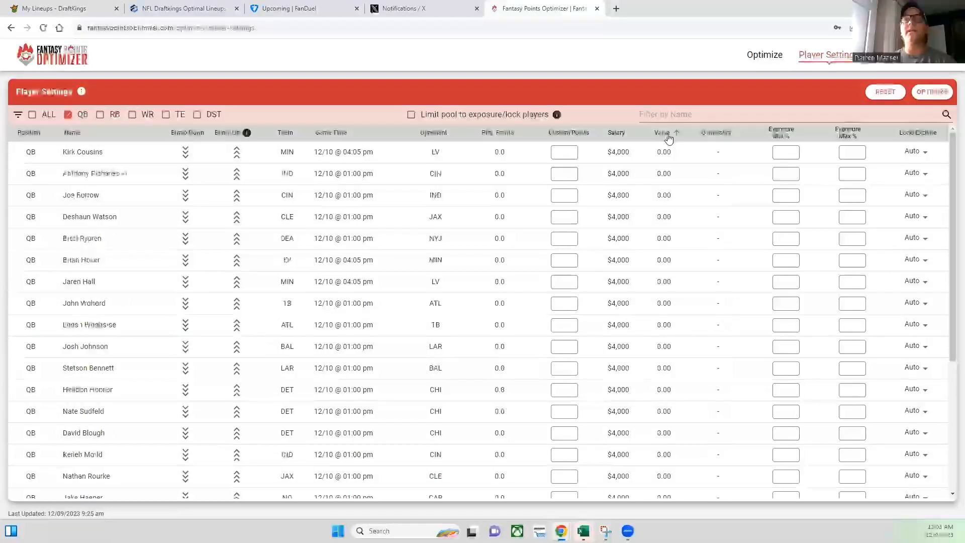
click(663, 133)
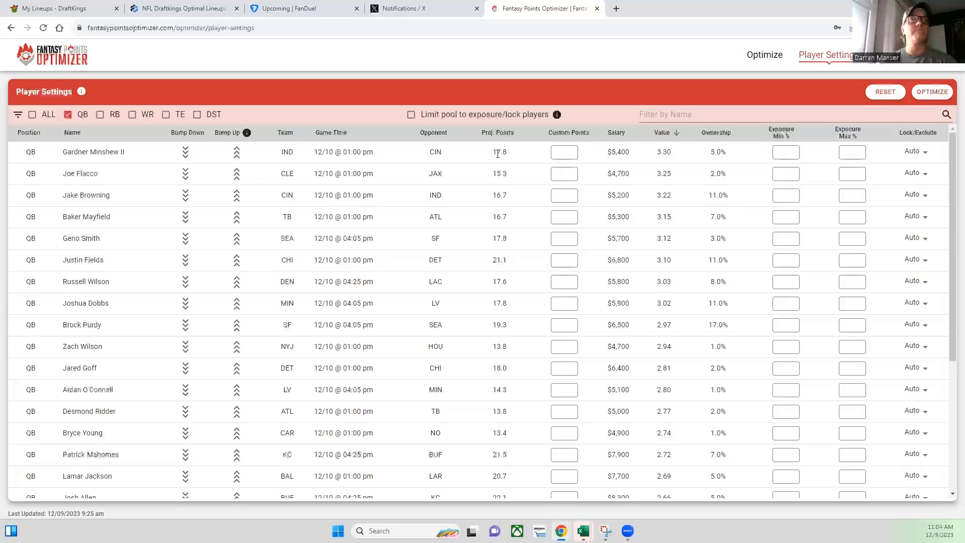
Step: Switch the player list from quarterbacks to running backs and sort them by value in descending order
click(68, 115)
click(101, 115)
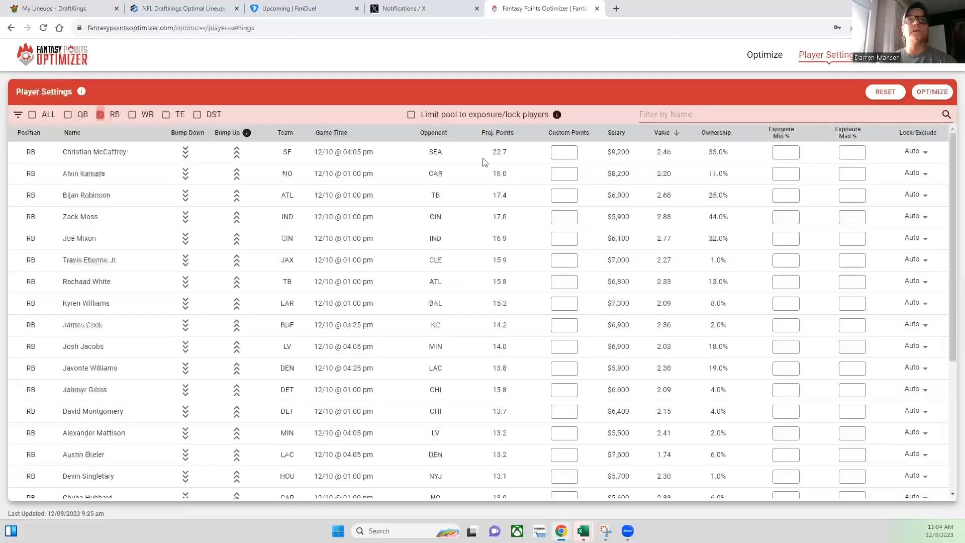
click(669, 134)
click(670, 134)
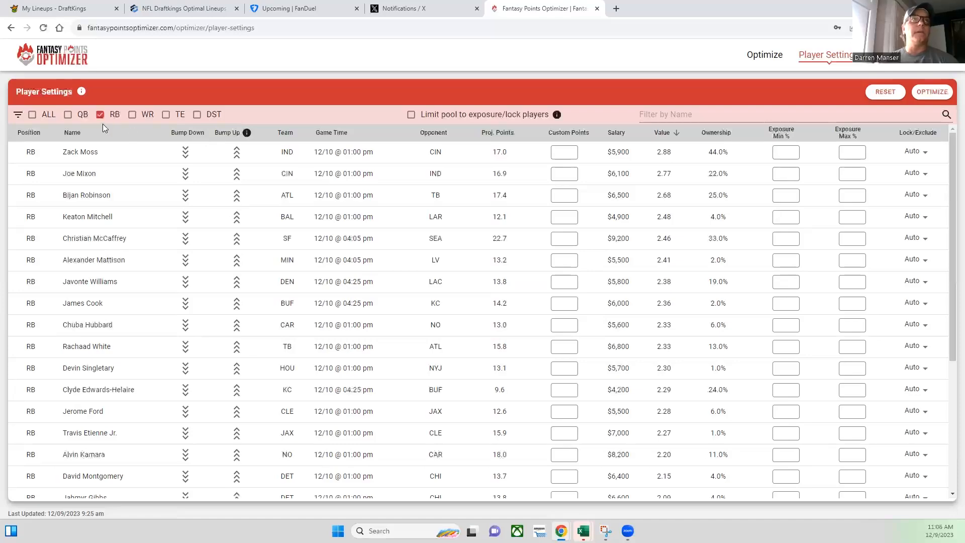
Step: Switch the player list to wide receivers only and rank them by value, highest first
triple_click(115, 114)
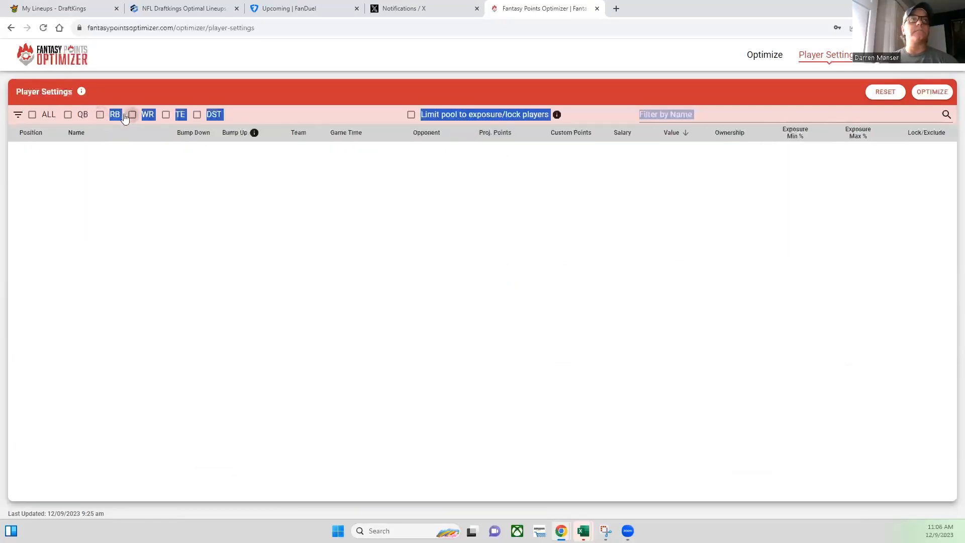
click(132, 115)
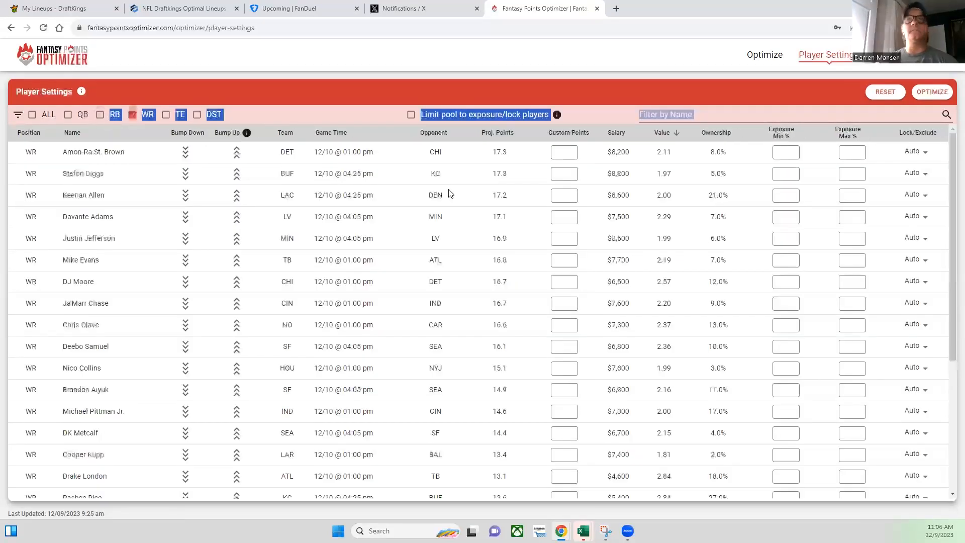
click(663, 133)
click(666, 133)
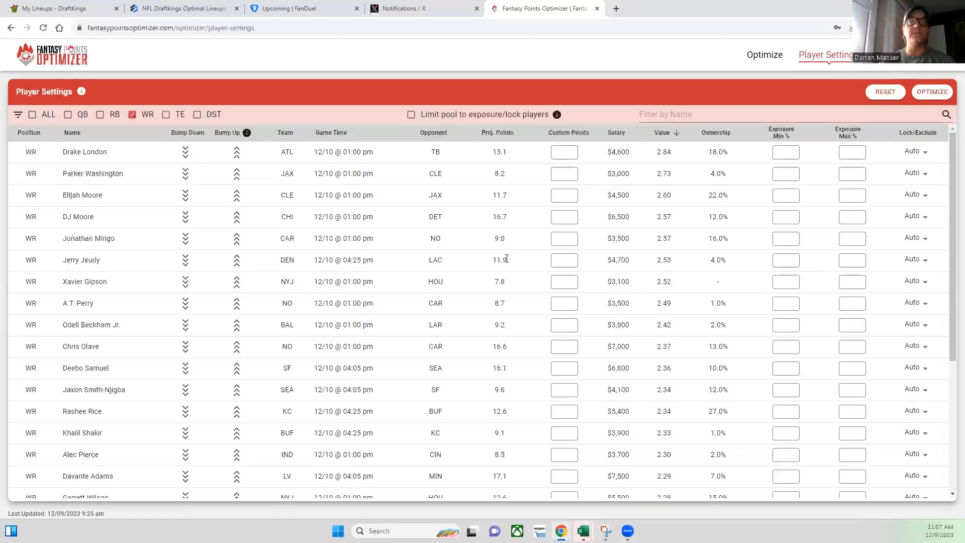
Step: Replace the wide receiver filter with tight ends and sort the tight ends by descending value
click(132, 114)
click(166, 114)
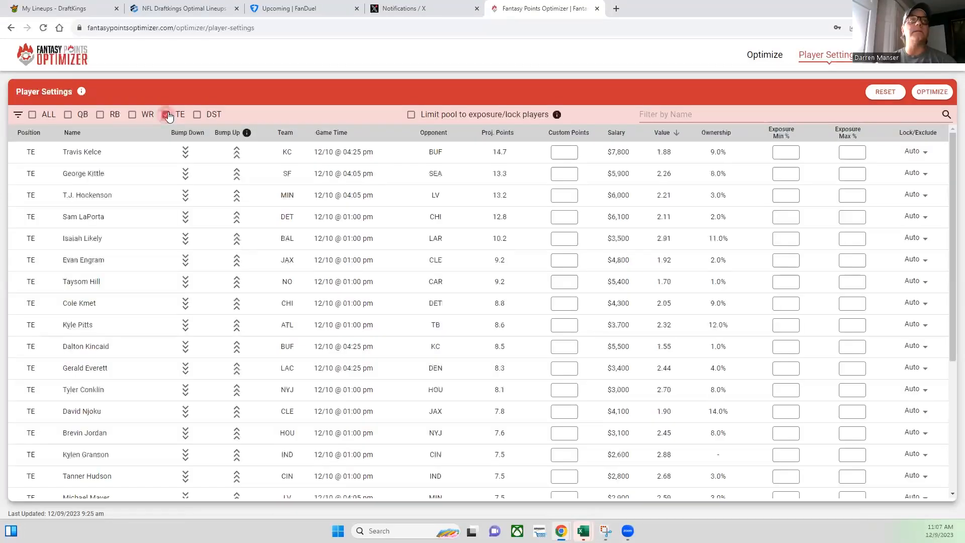
click(660, 136)
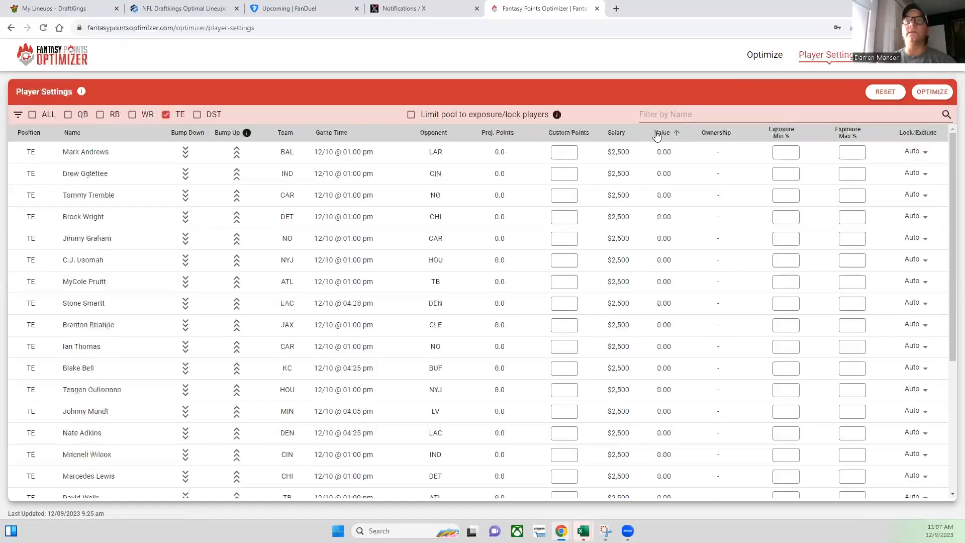
click(656, 135)
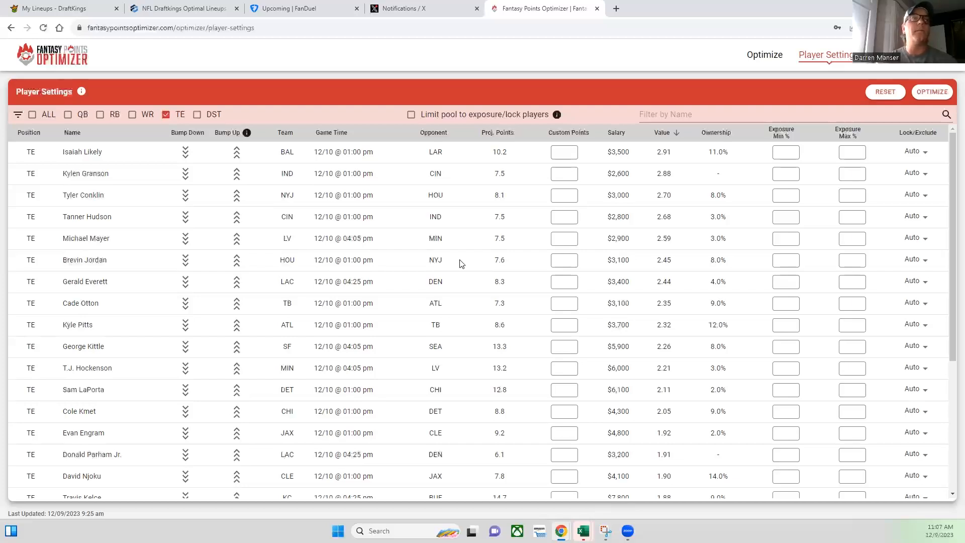
Step: Clear the tight end filter and generate the 20 DraftKings lineups from the optimizer setup
click(165, 114)
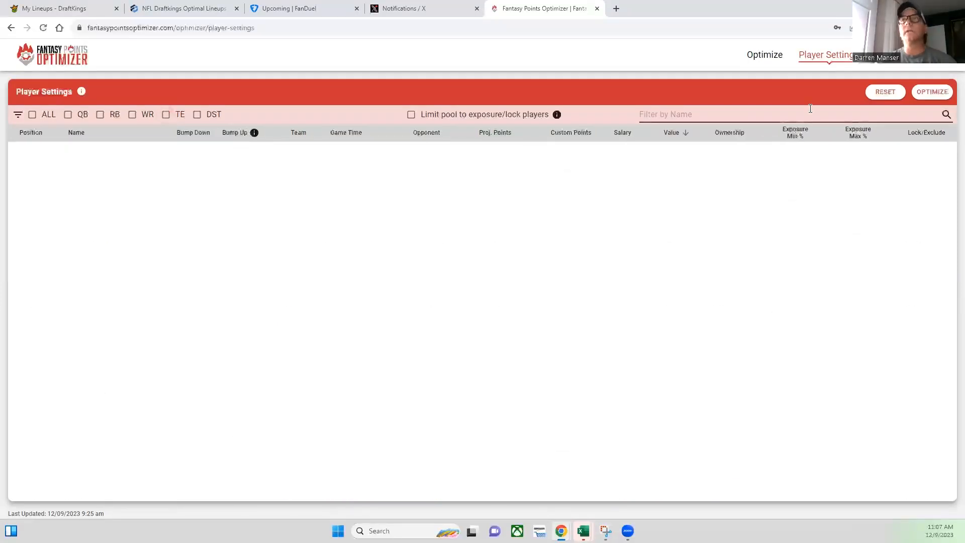
click(764, 55)
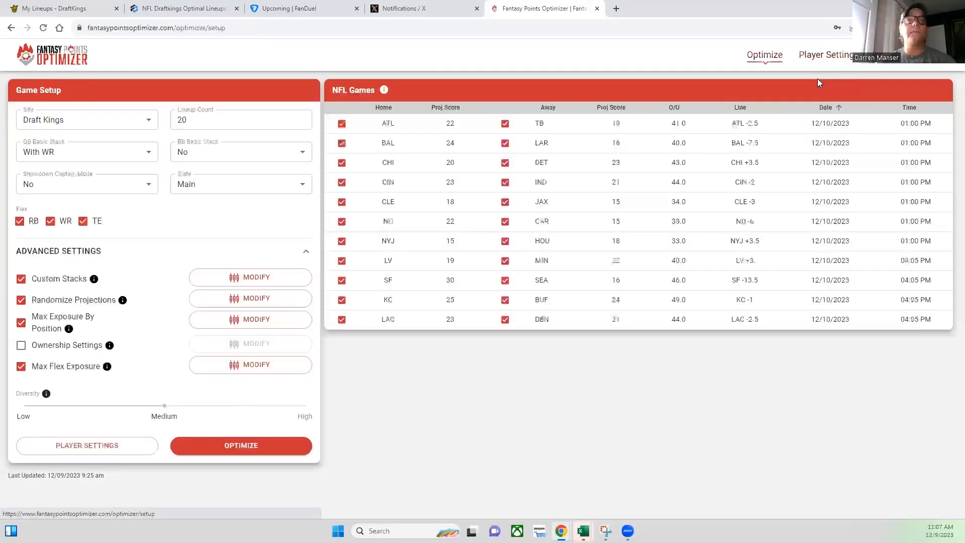
click(243, 447)
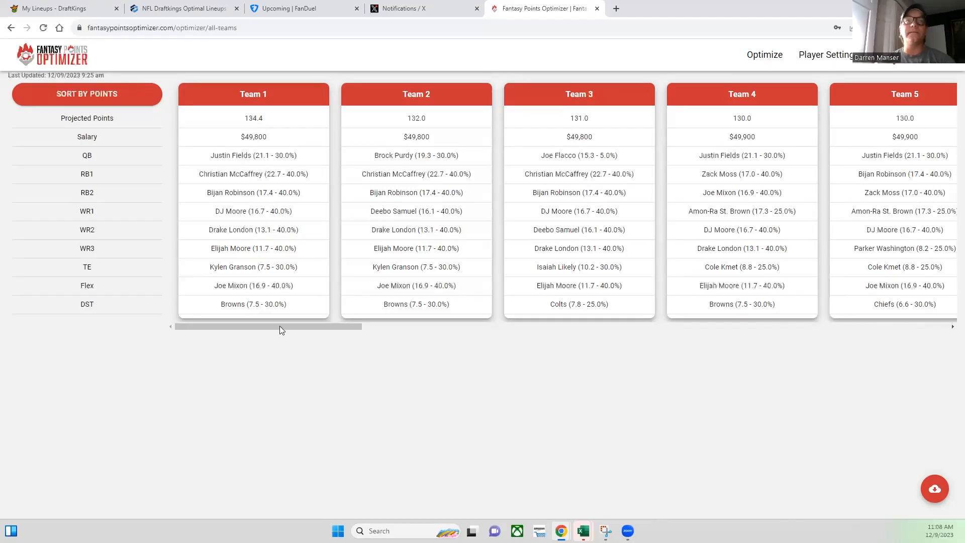
Step: Examine the generated lineups through Team 20 and back to Team 10, comparing players, projected points, salaries and exposures
drag(284, 326, 621, 337)
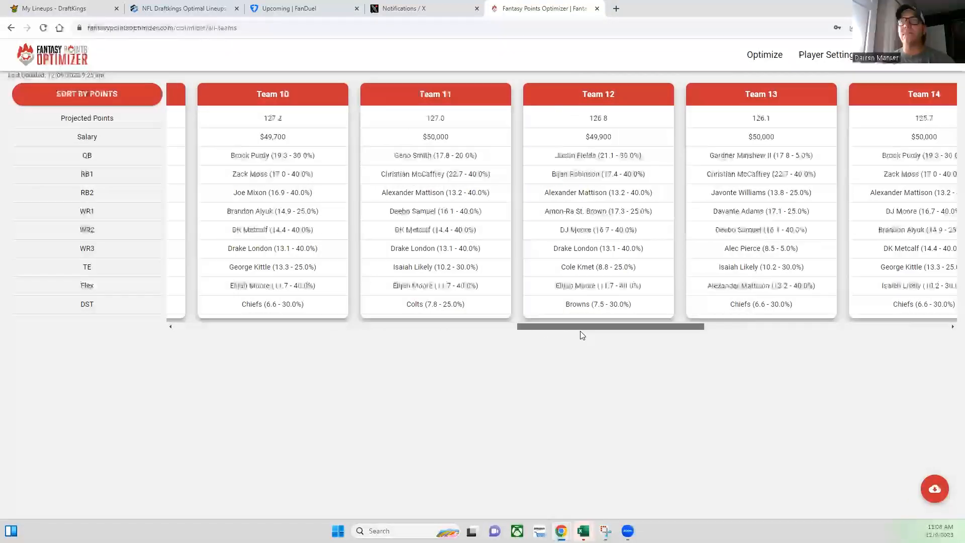
drag(606, 330, 912, 316)
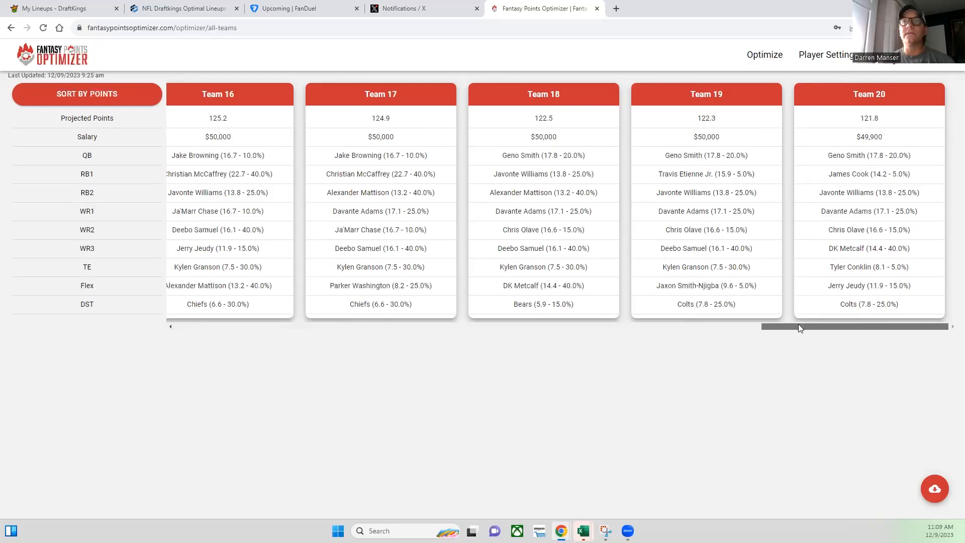
drag(798, 325, 783, 325)
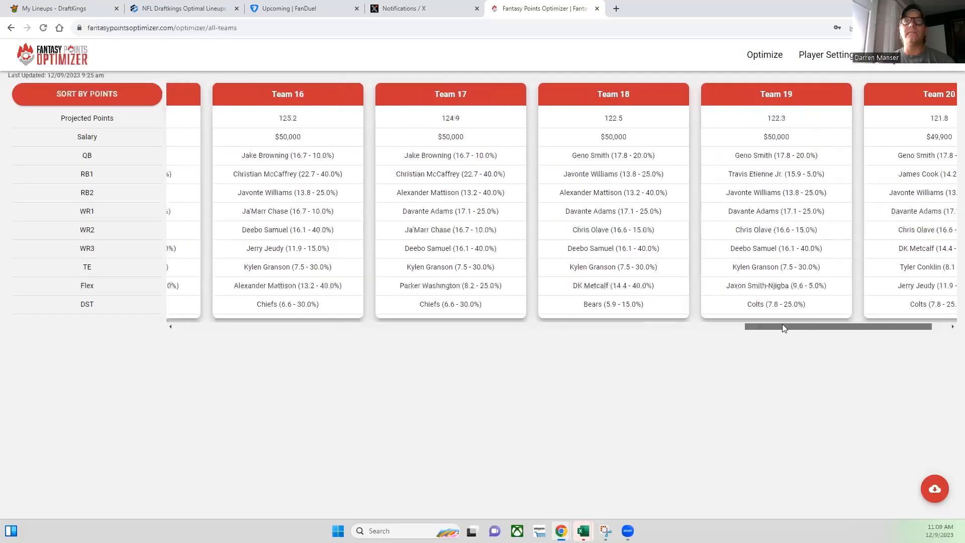
drag(782, 325, 722, 324)
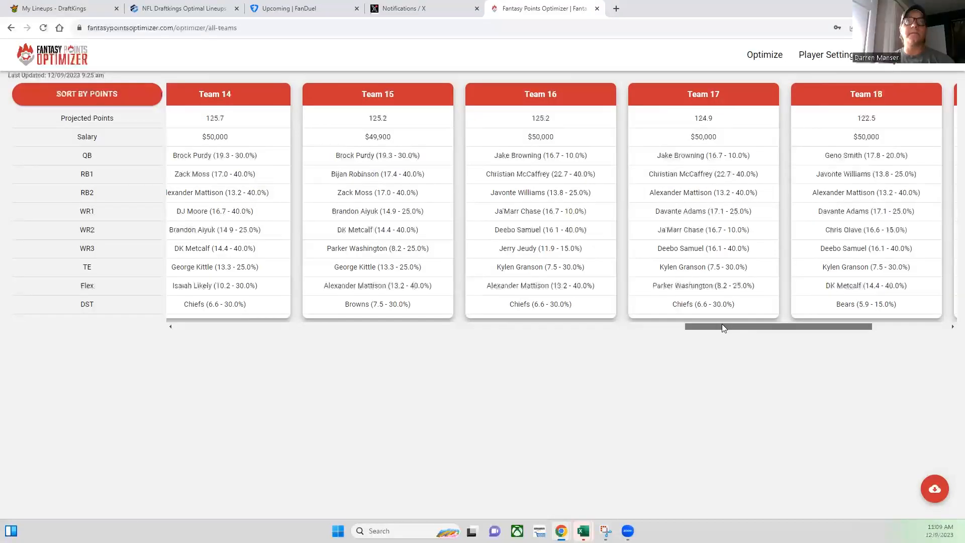
drag(718, 324, 672, 327)
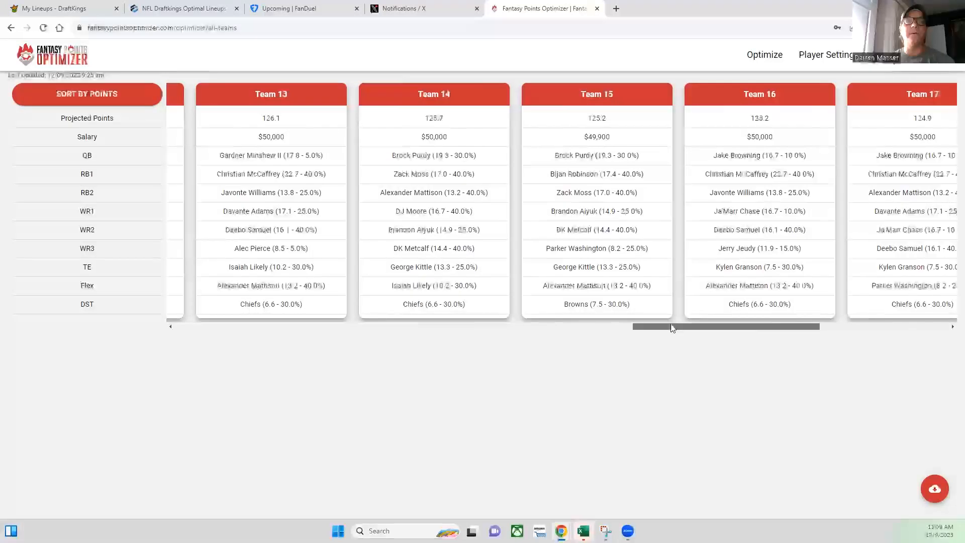
drag(672, 328, 668, 327)
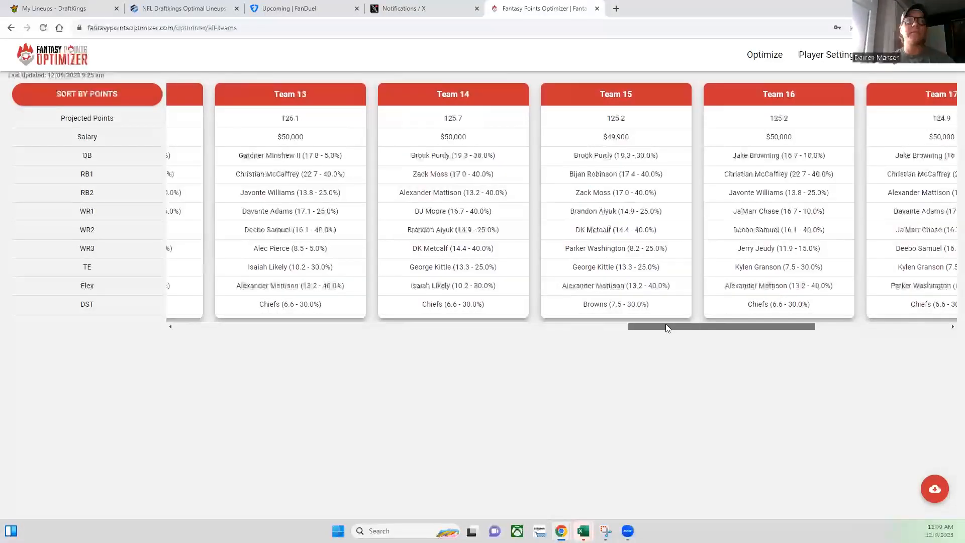
drag(665, 326, 580, 323)
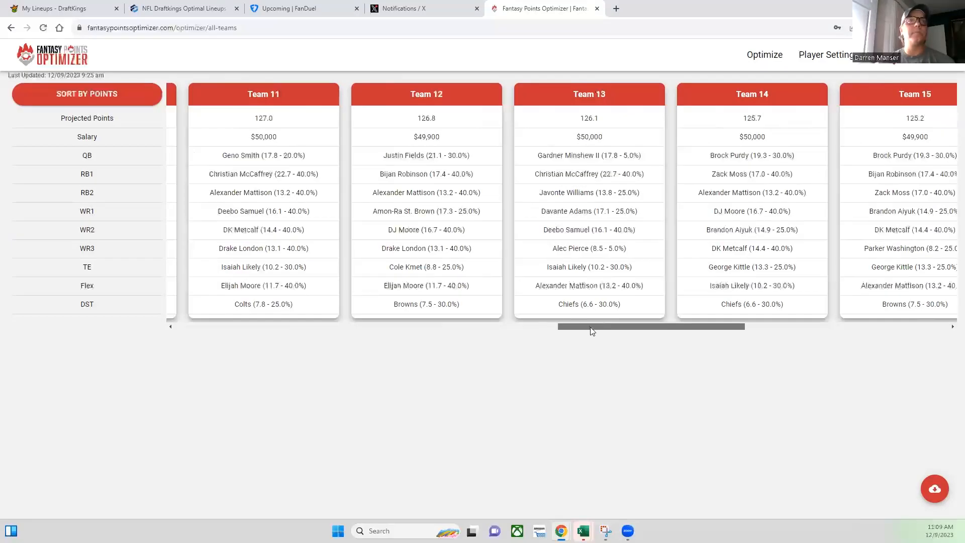
drag(592, 330, 546, 326)
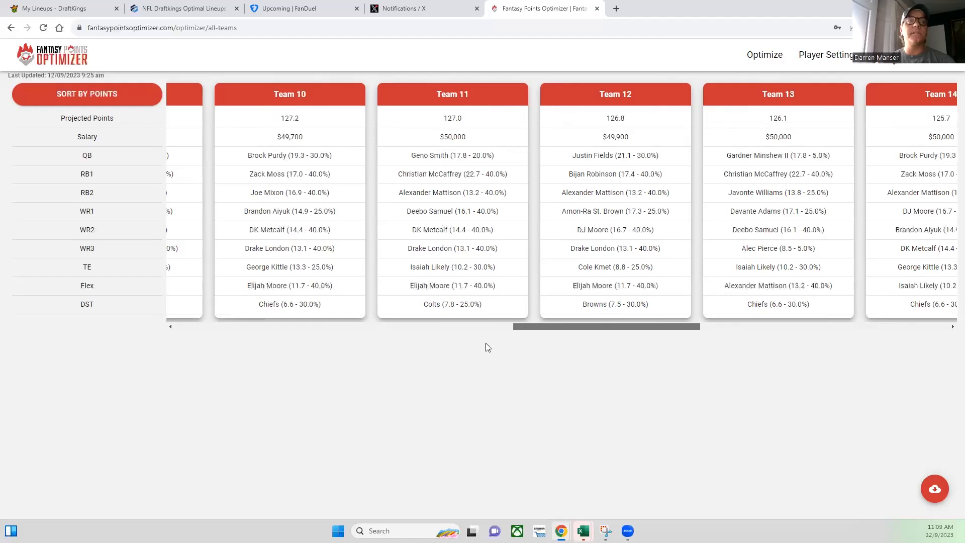
Step: Examine the generated lineups from Team 11 back to Team 6, comparing stacks, players, salaries and exposures
drag(571, 333, 484, 329)
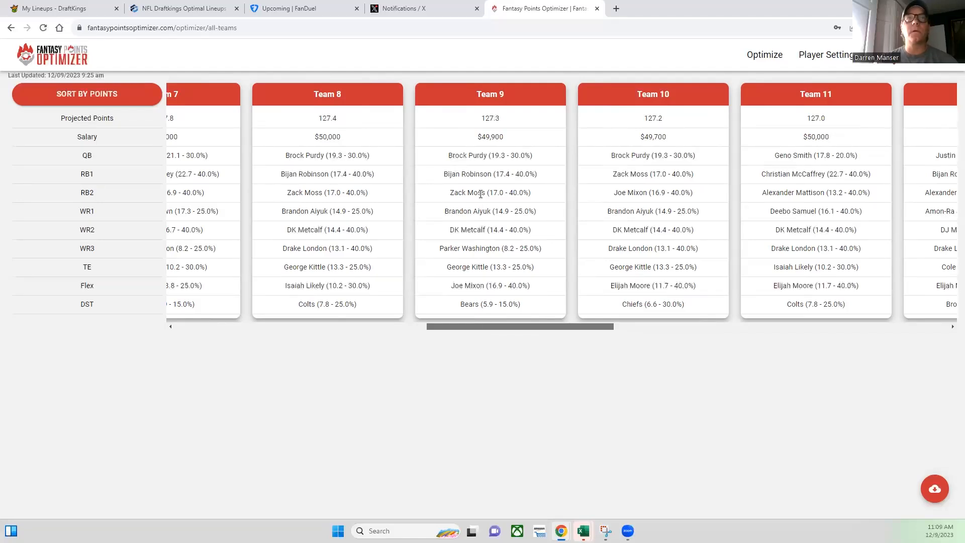
drag(494, 327, 450, 327)
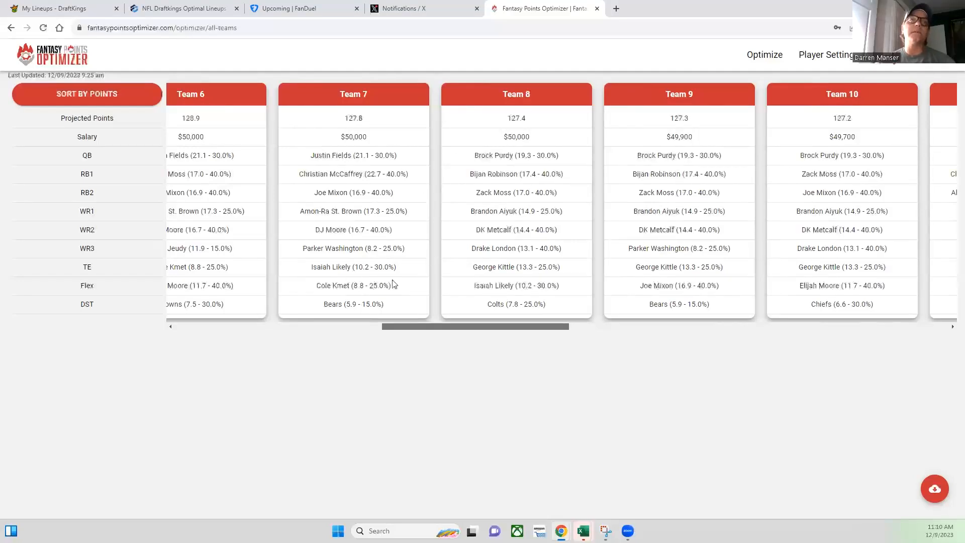
drag(416, 329, 387, 325)
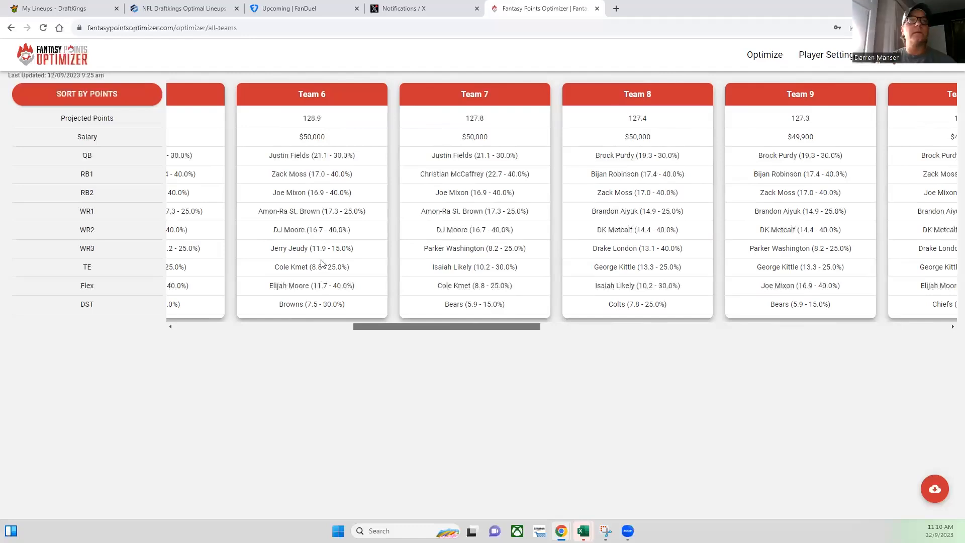
Step: Return to the player settings, show only wide receivers and sort them by value in descending order
click(800, 76)
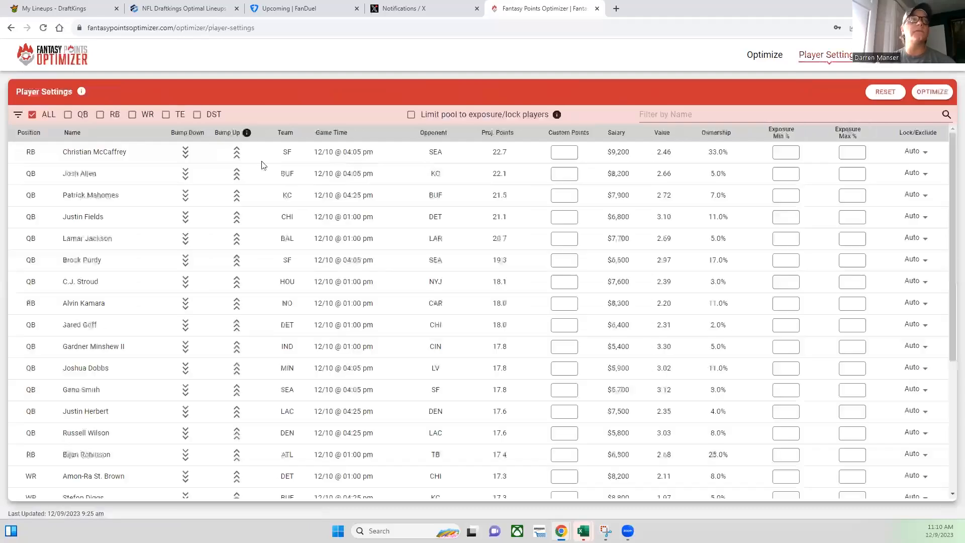
click(132, 114)
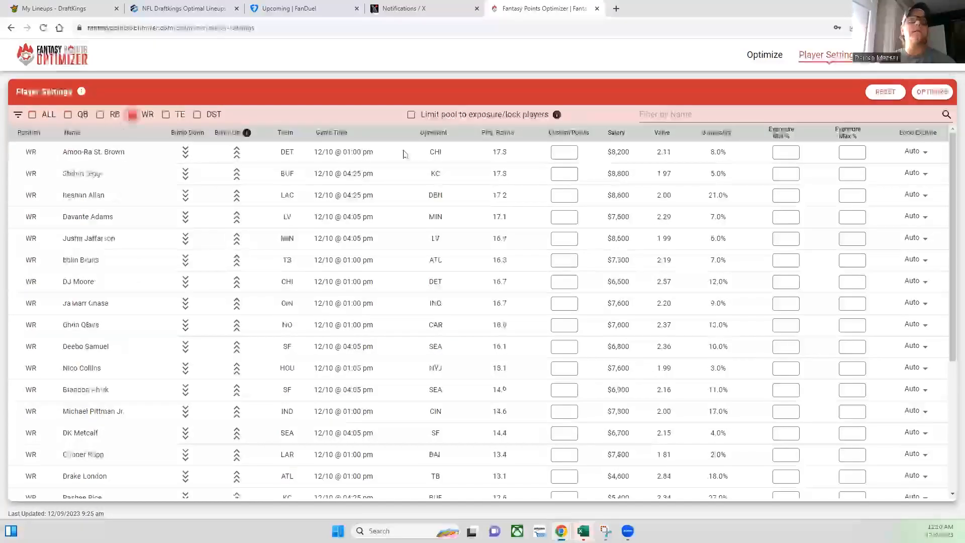
click(659, 132)
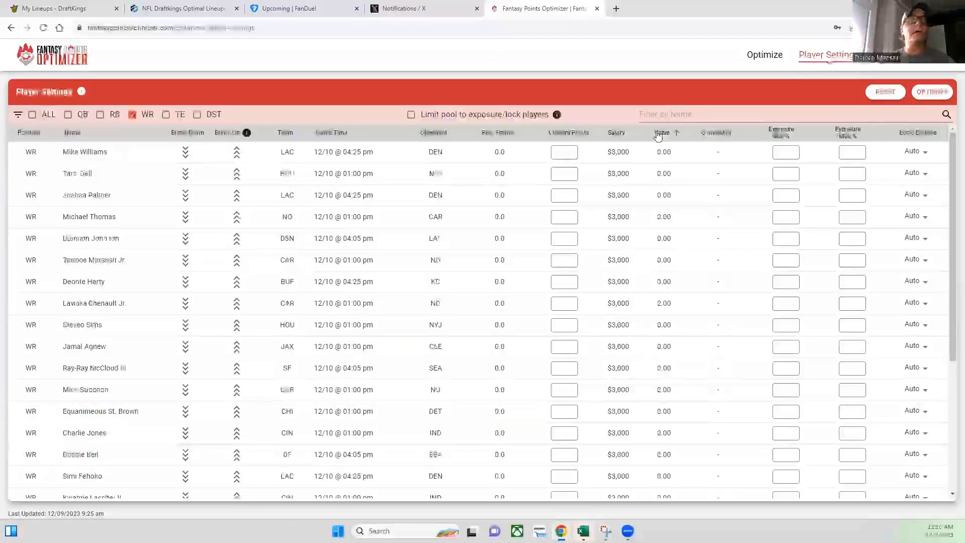
click(658, 134)
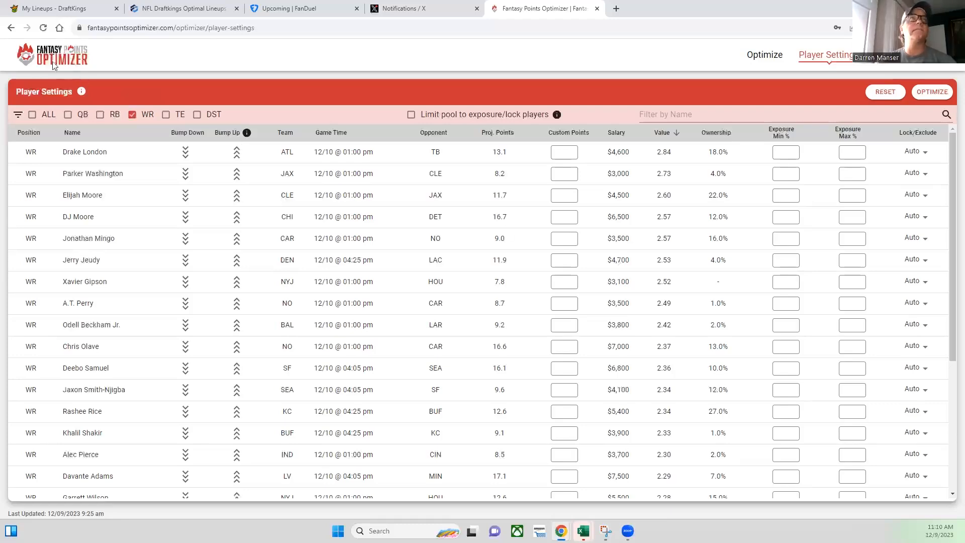
Step: Go back to the generated lineups and review Team 7 through Team 1 for player combinations and exposures
click(10, 28)
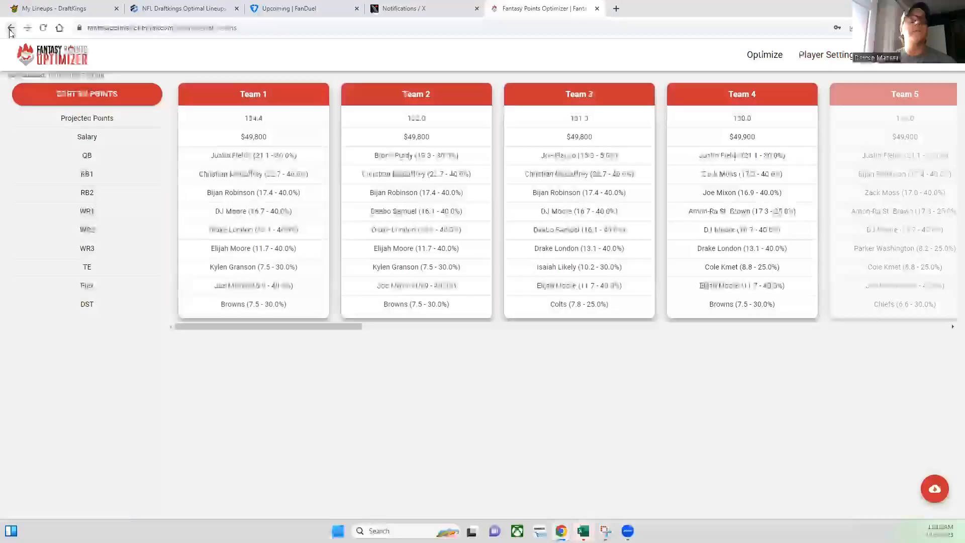
drag(326, 325, 384, 327)
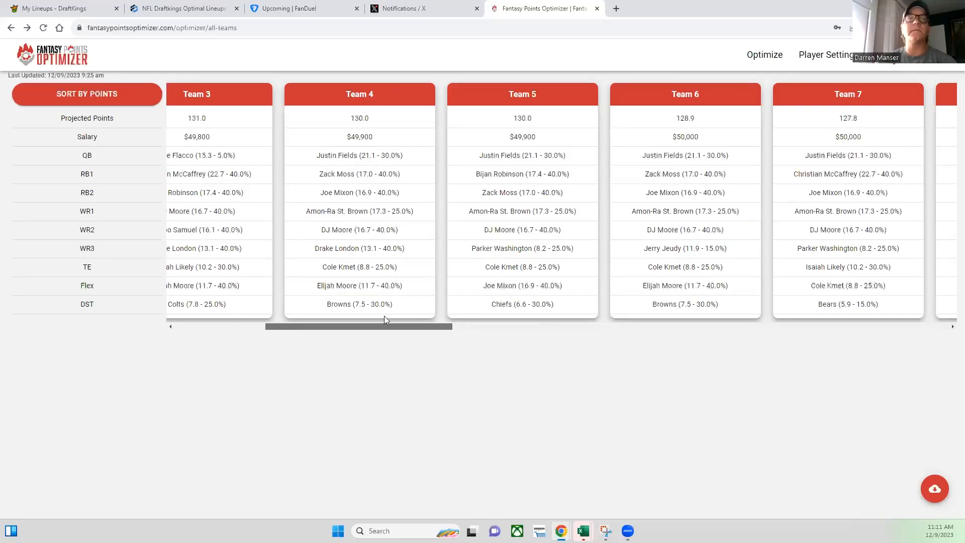
drag(360, 326, 272, 329)
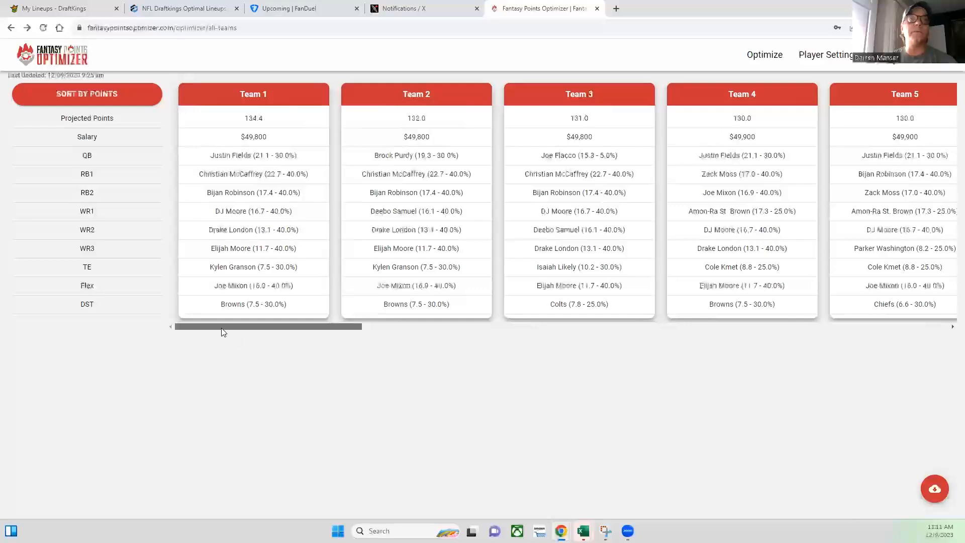
drag(223, 332, 200, 334)
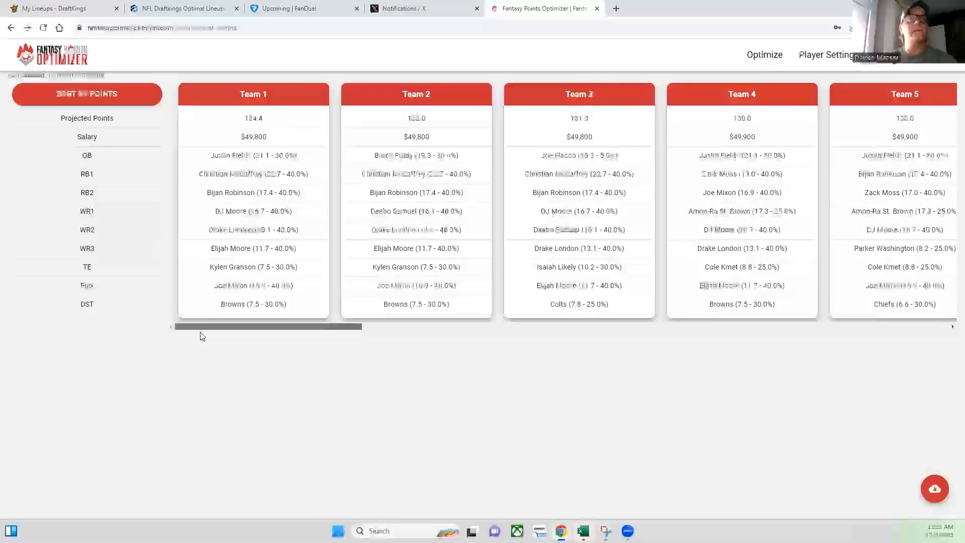